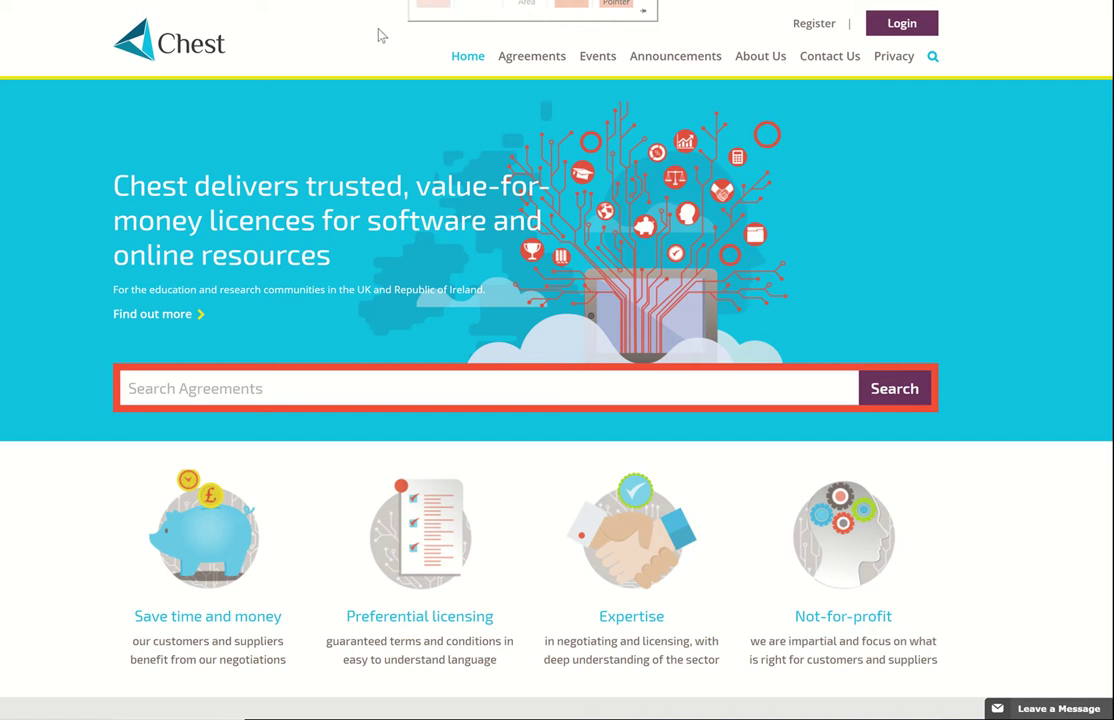
# Step: Search the Chest agreements for 'license'
pyautogui.click(165, 395)
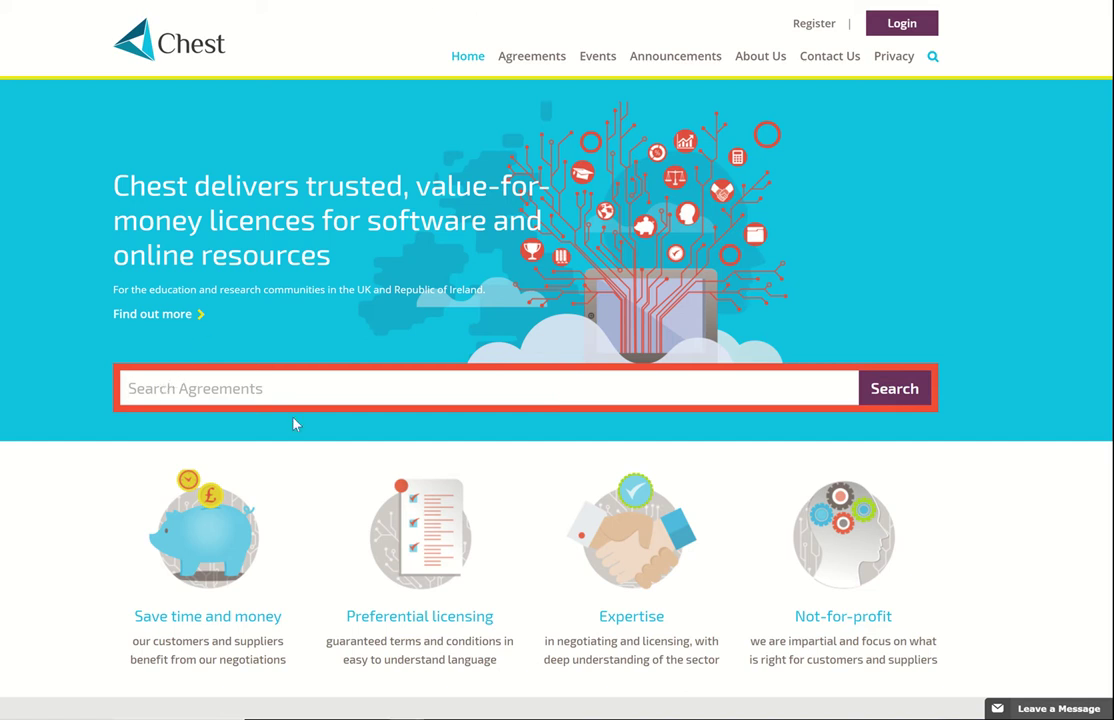
pyautogui.write('license')
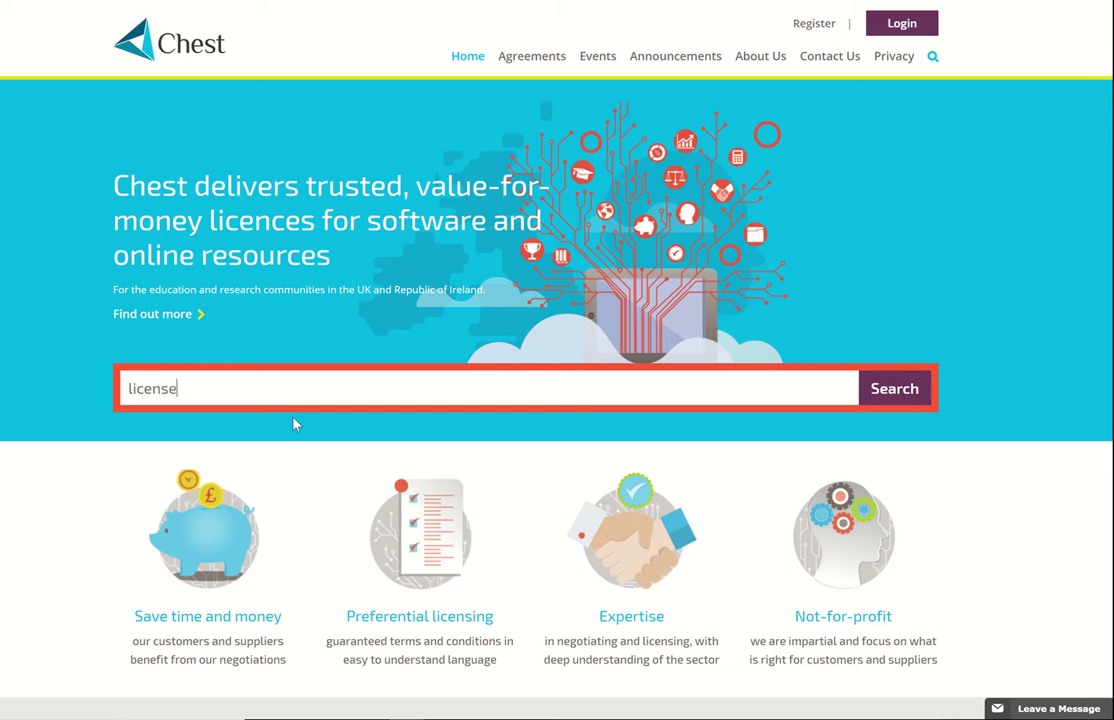
pyautogui.click(884, 398)
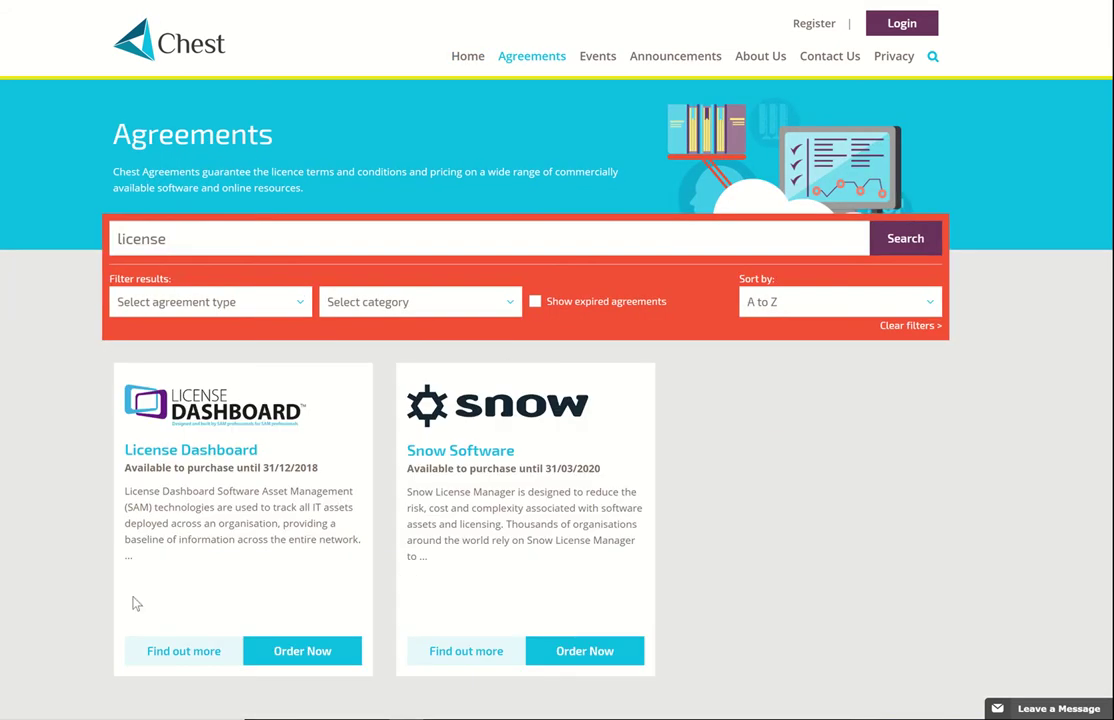
# Step: Open the License Dashboard agreement, browse its sections, and end on Products and Pricing
pyautogui.click(174, 651)
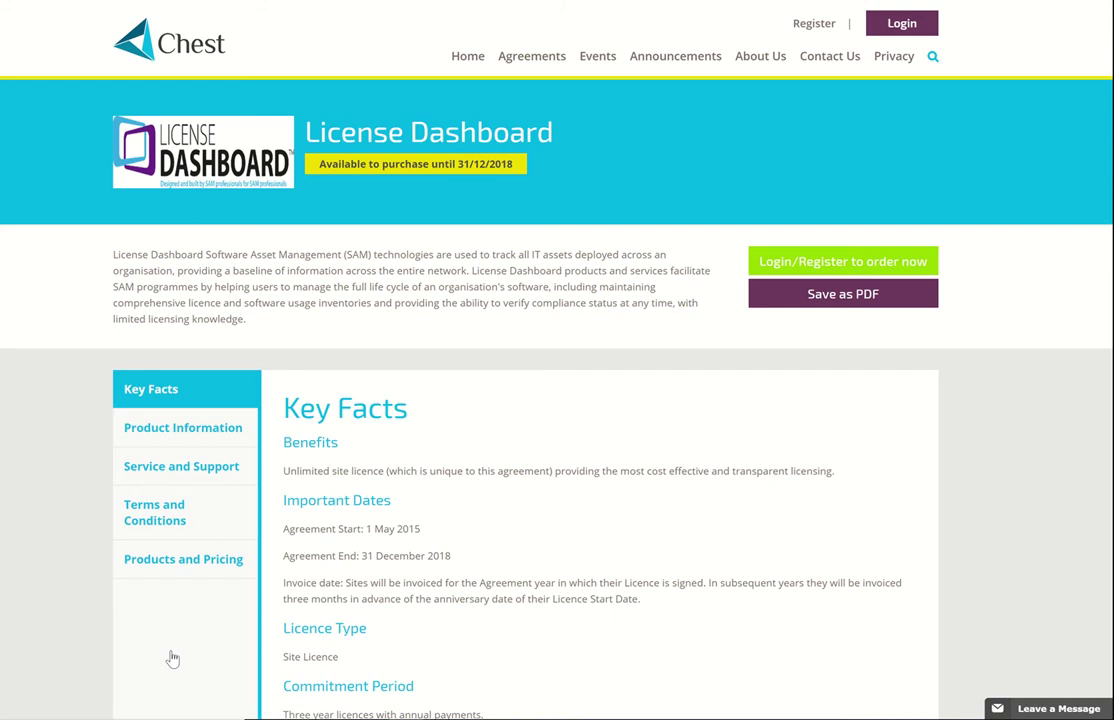
pyautogui.click(212, 432)
pyautogui.click(205, 478)
pyautogui.click(150, 507)
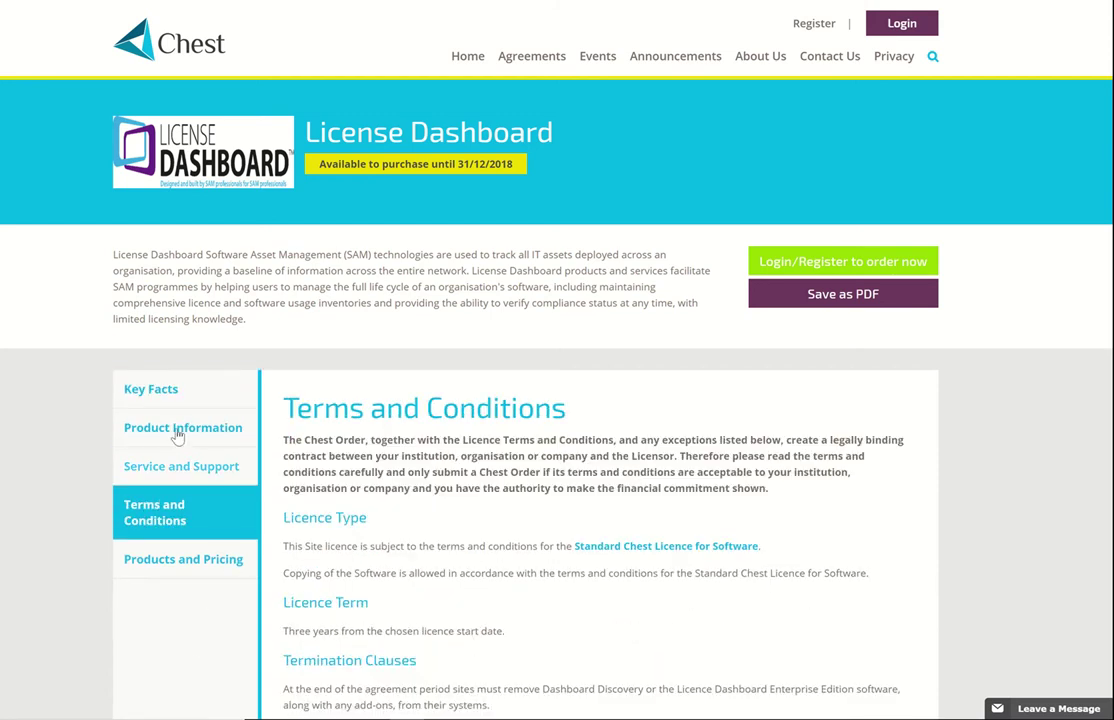
pyautogui.click(140, 394)
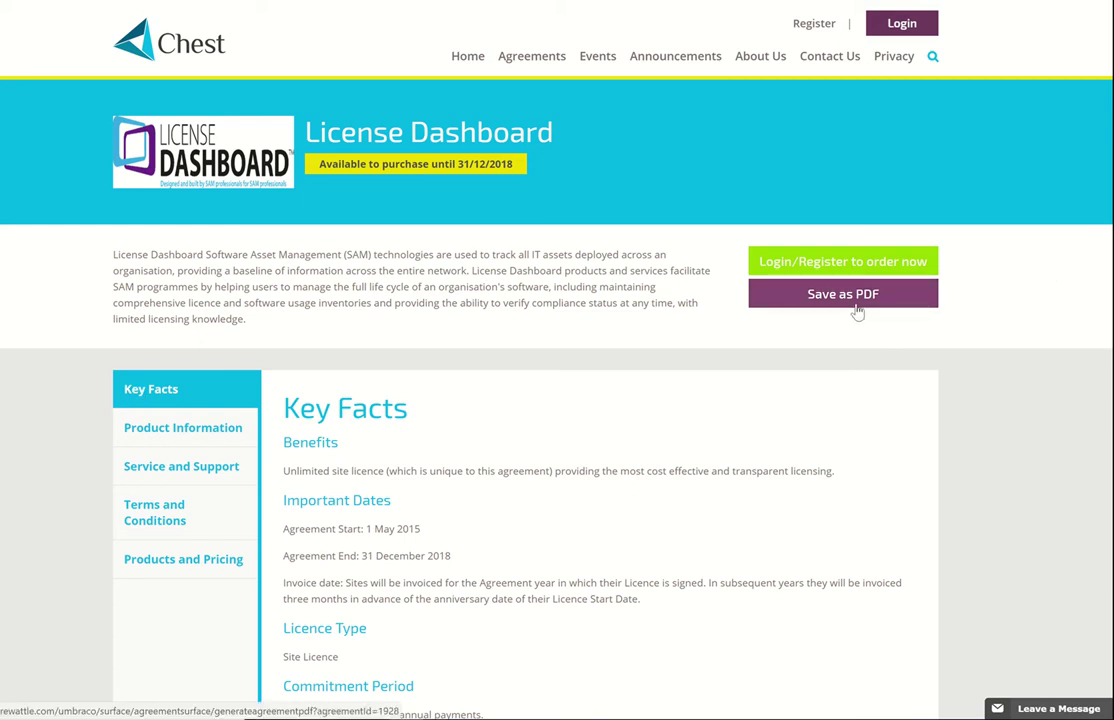
pyautogui.click(152, 566)
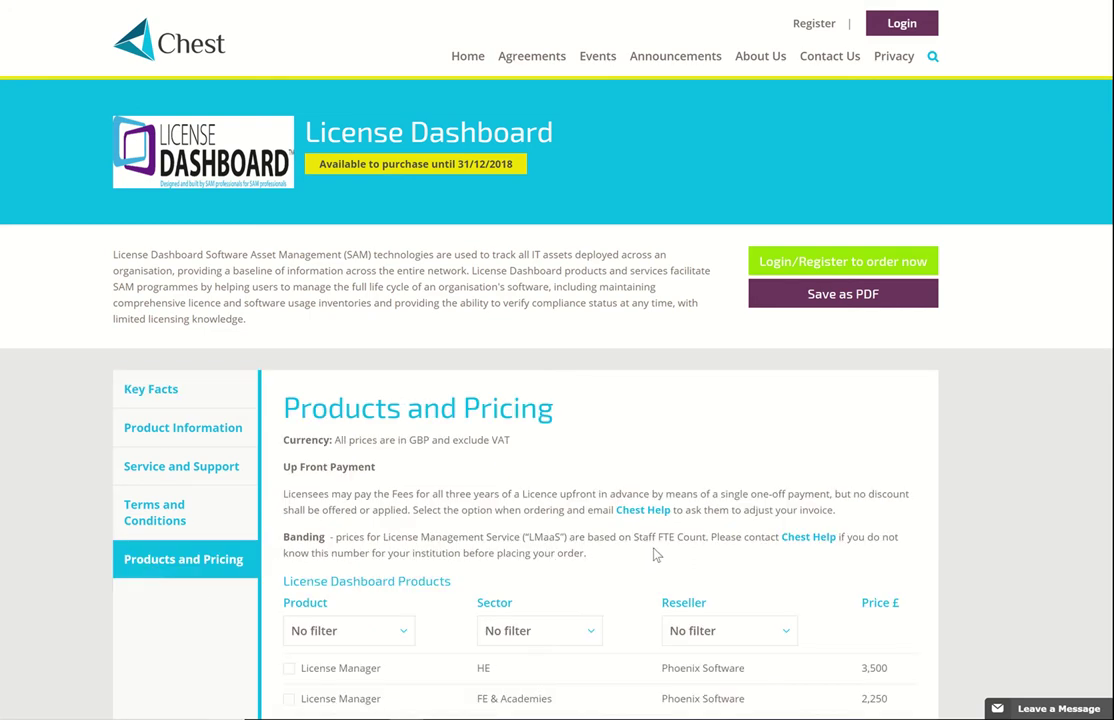
# Step: Filter the License Dashboard price list to Product 'Discovery' and Sector 'HE'
pyautogui.scroll(-1, 655, 555)
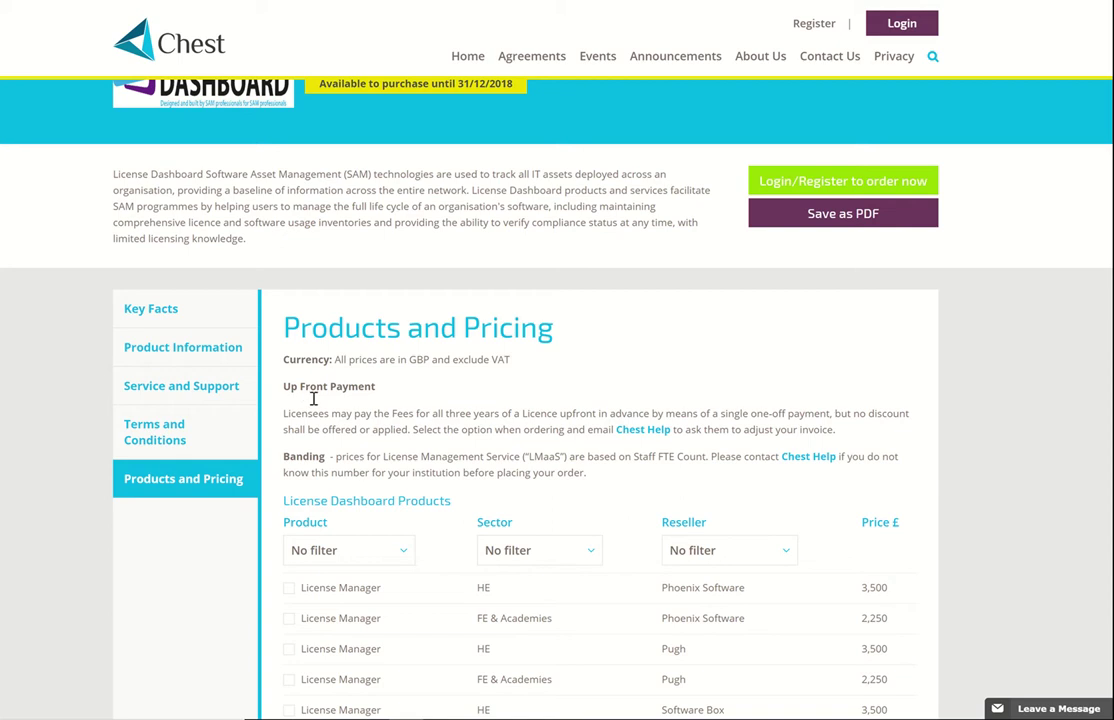
pyautogui.scroll(-2, 372, 497)
pyautogui.scroll(-1, 373, 492)
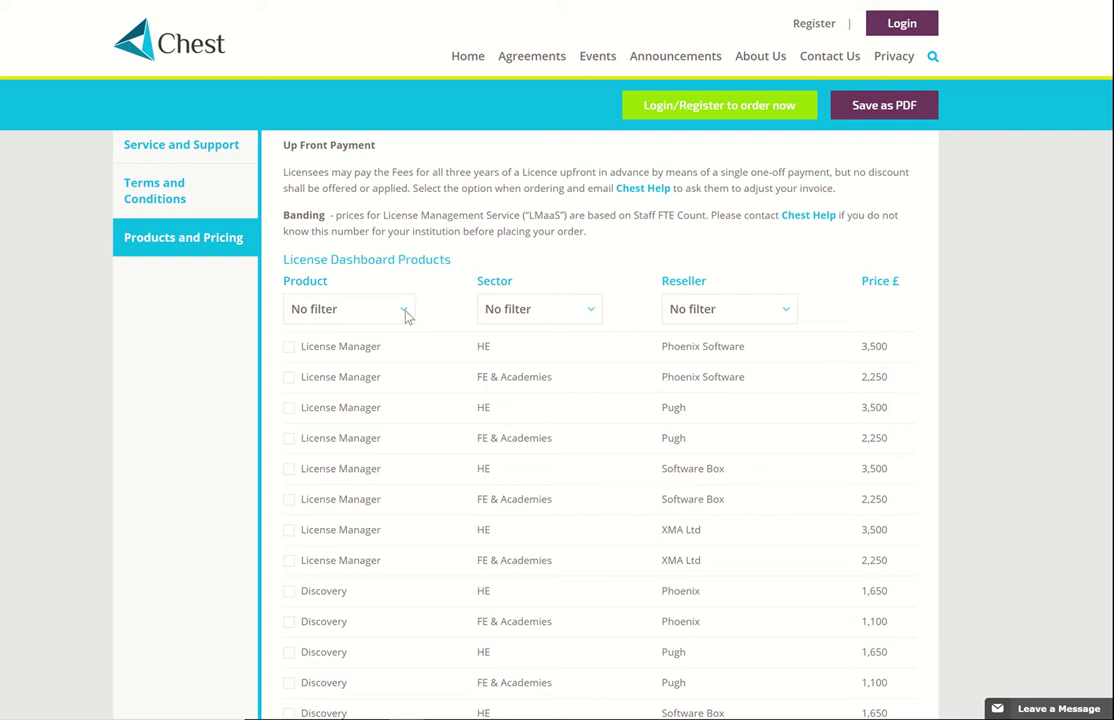
pyautogui.click(407, 316)
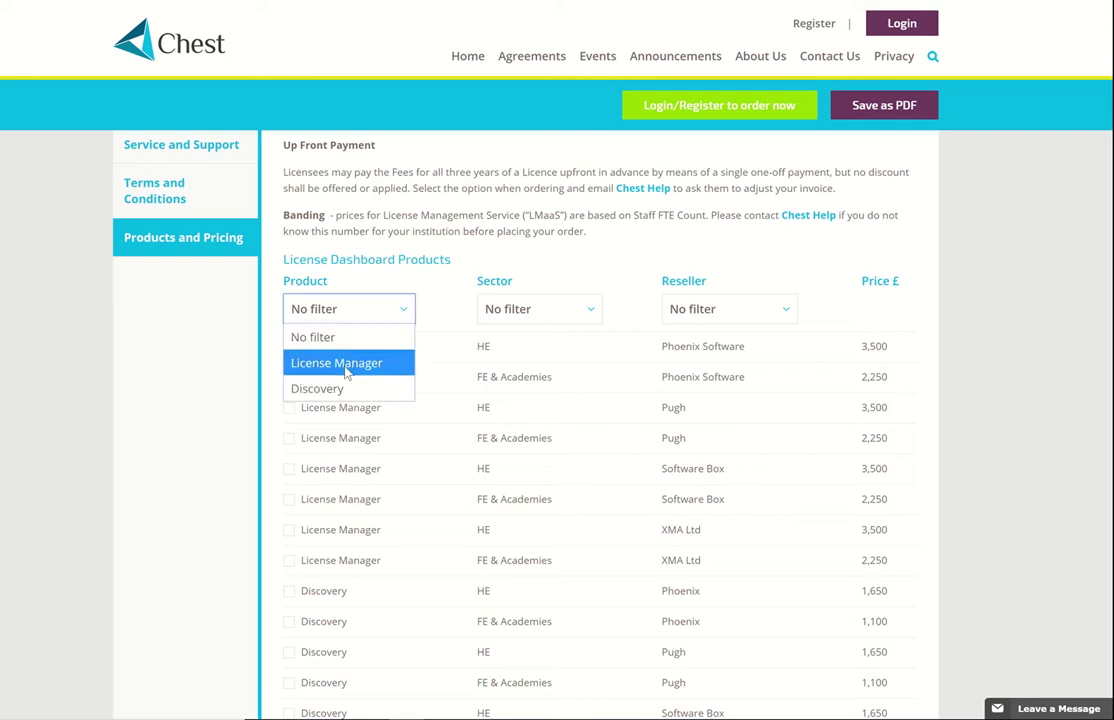
pyautogui.click(295, 389)
pyautogui.click(590, 311)
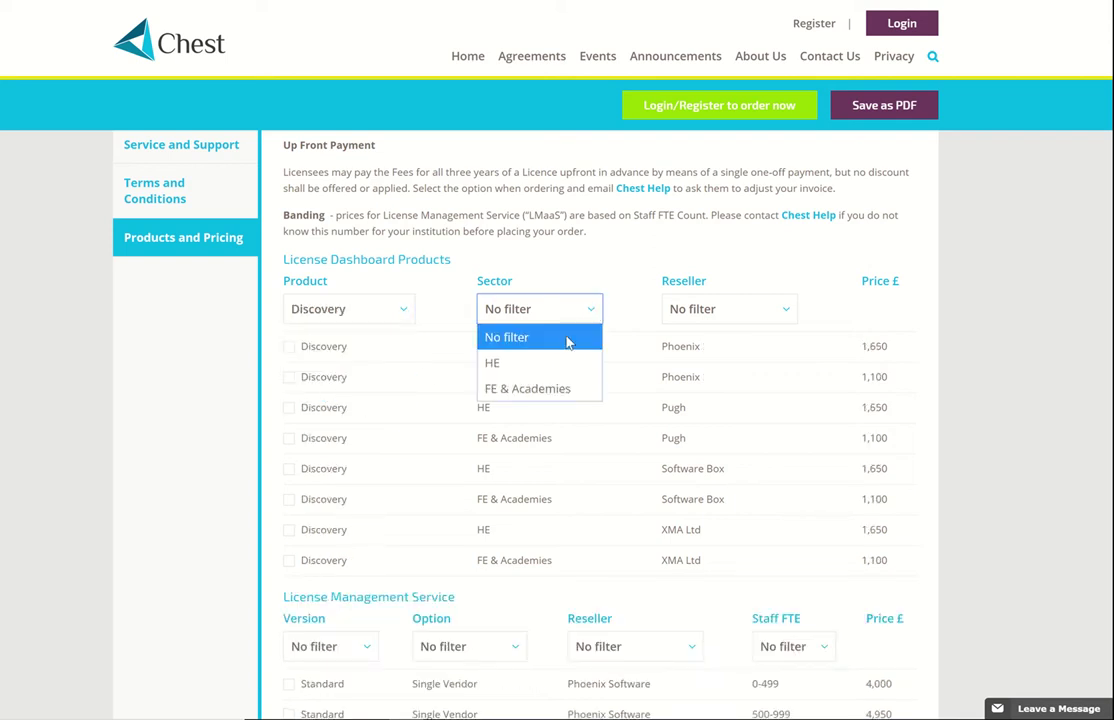
pyautogui.click(499, 372)
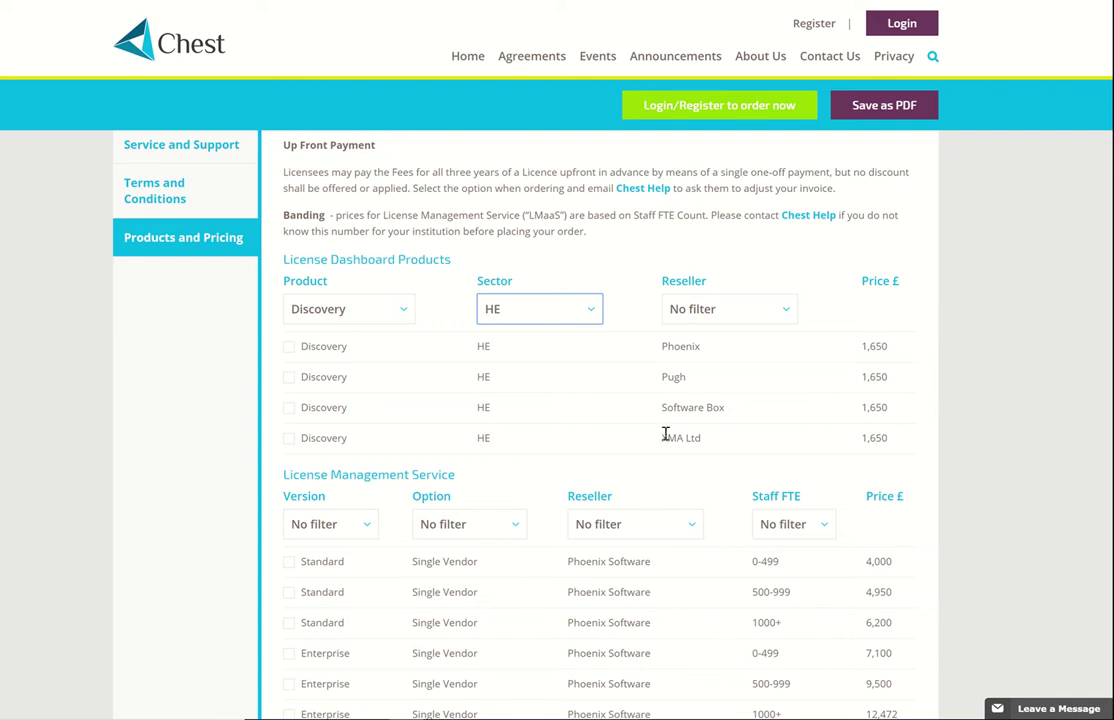
pyautogui.scroll(-1, 666, 436)
pyautogui.scroll(-1, 666, 440)
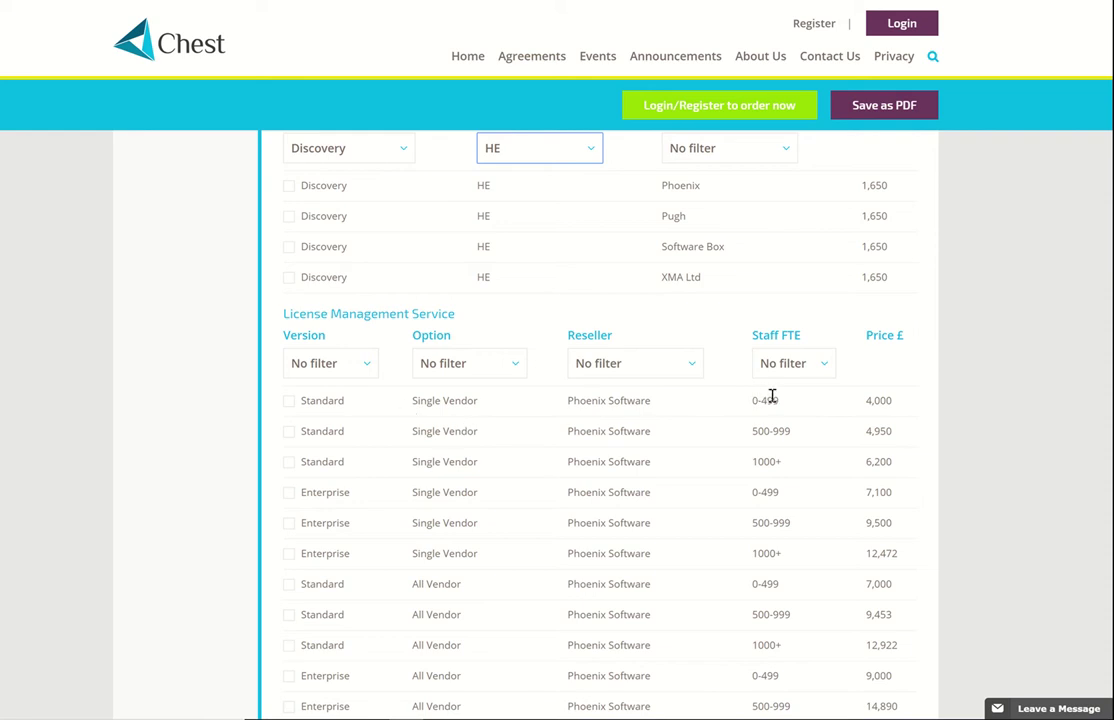
pyautogui.click(352, 364)
# Step: Filter to Standard, All Vendor, 500-999 staff FTE and tick Pugh's £9,453 offer
pyautogui.click(318, 422)
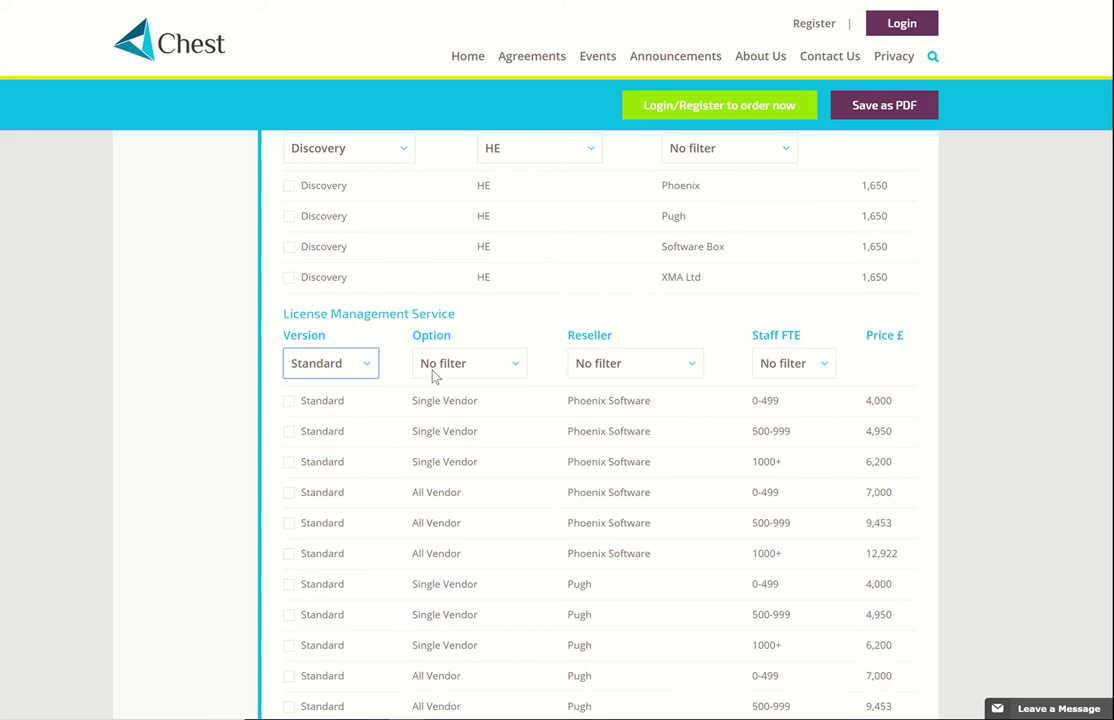
pyautogui.click(516, 370)
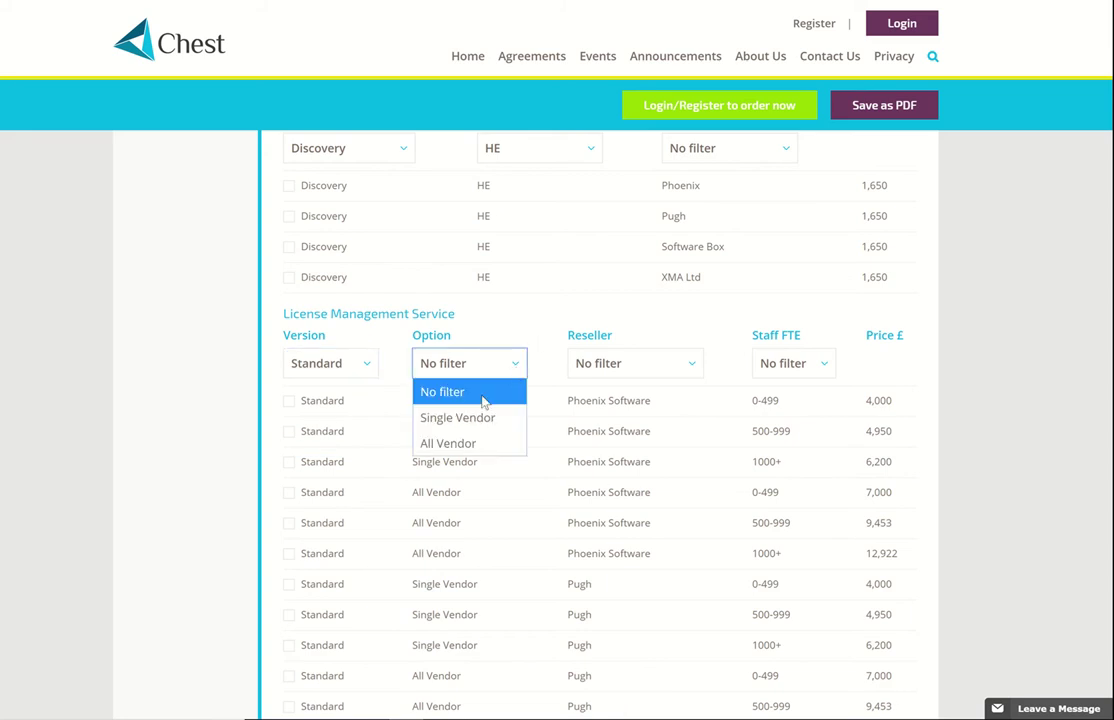
pyautogui.click(465, 445)
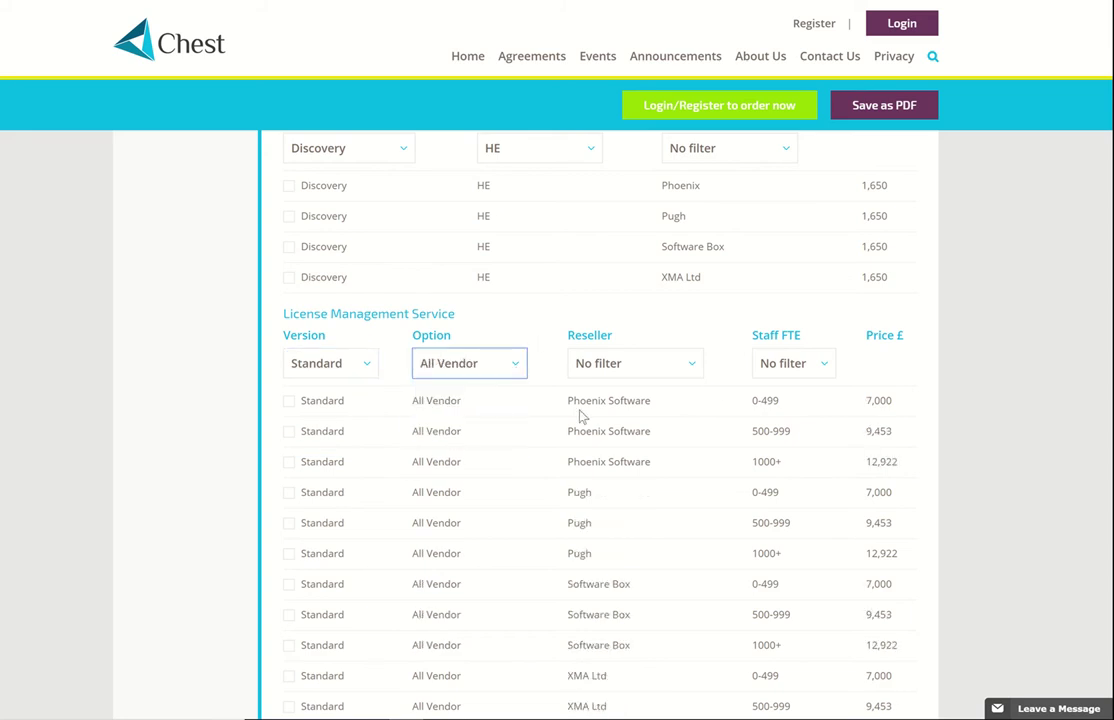
pyautogui.click(822, 365)
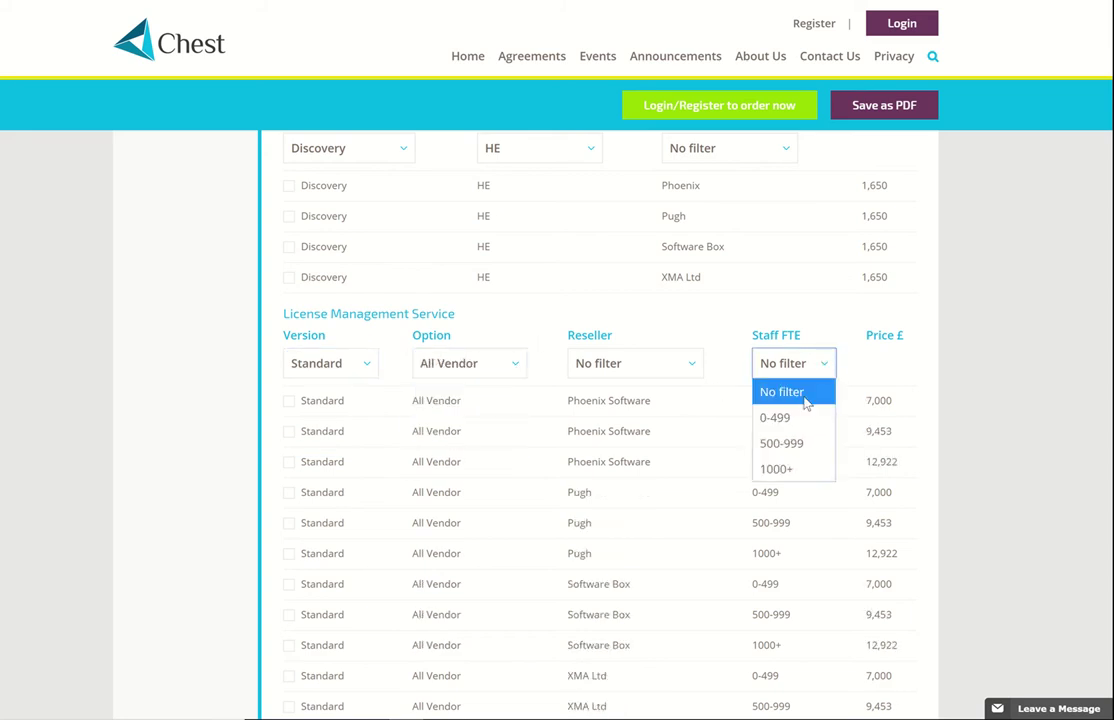
pyautogui.click(785, 444)
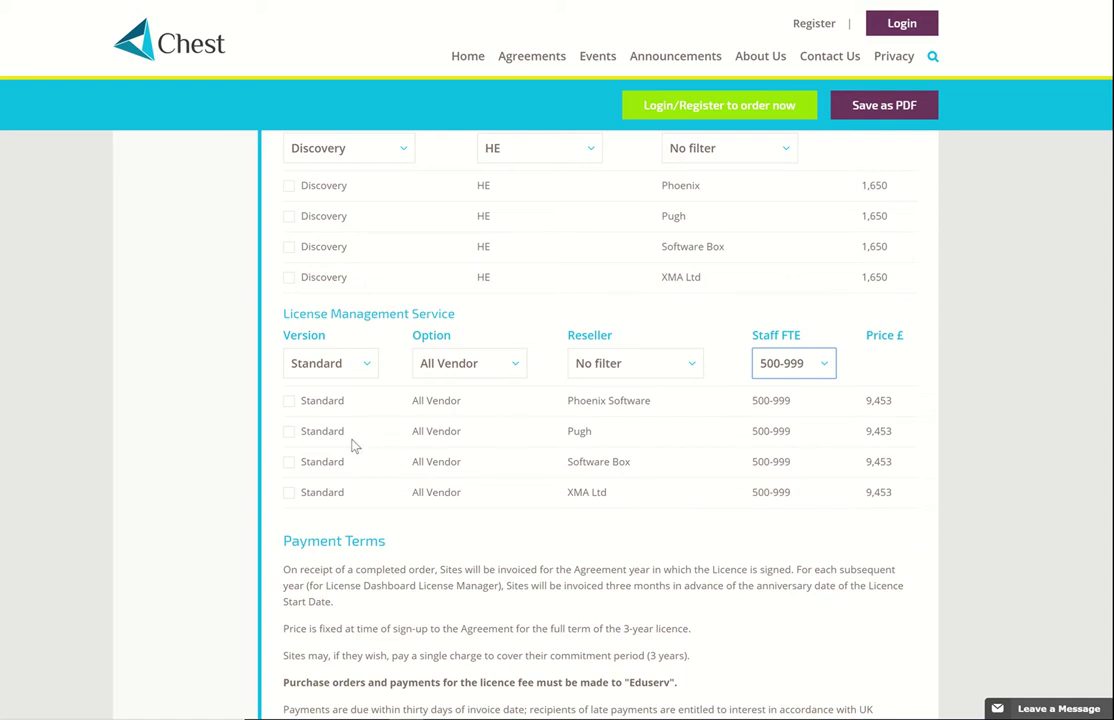
pyautogui.click(289, 431)
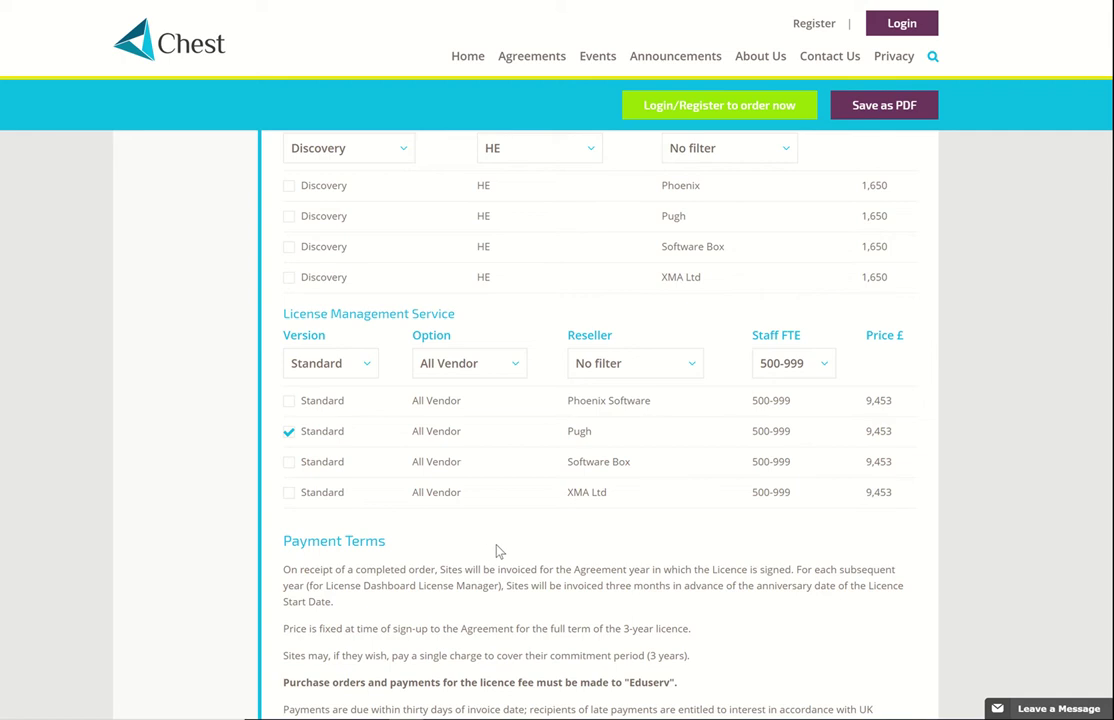
# Step: Search the agreements for 'visible' and open the Visible Body agreement page
pyautogui.click(547, 66)
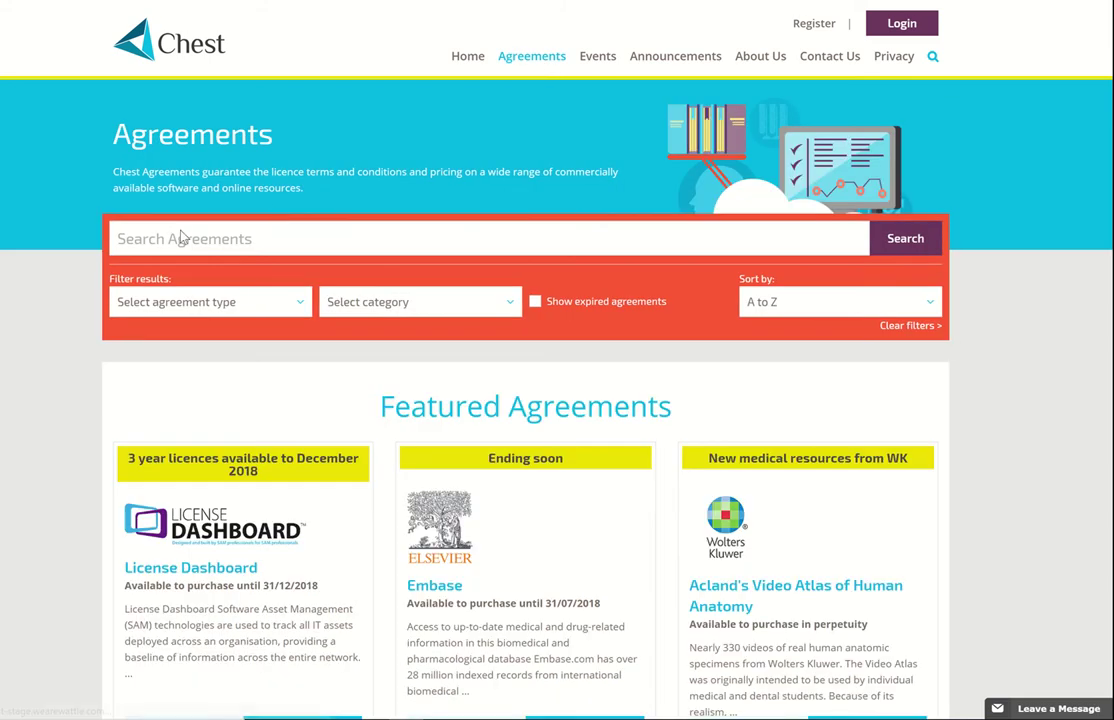
pyautogui.click(170, 240)
pyautogui.write('vi')
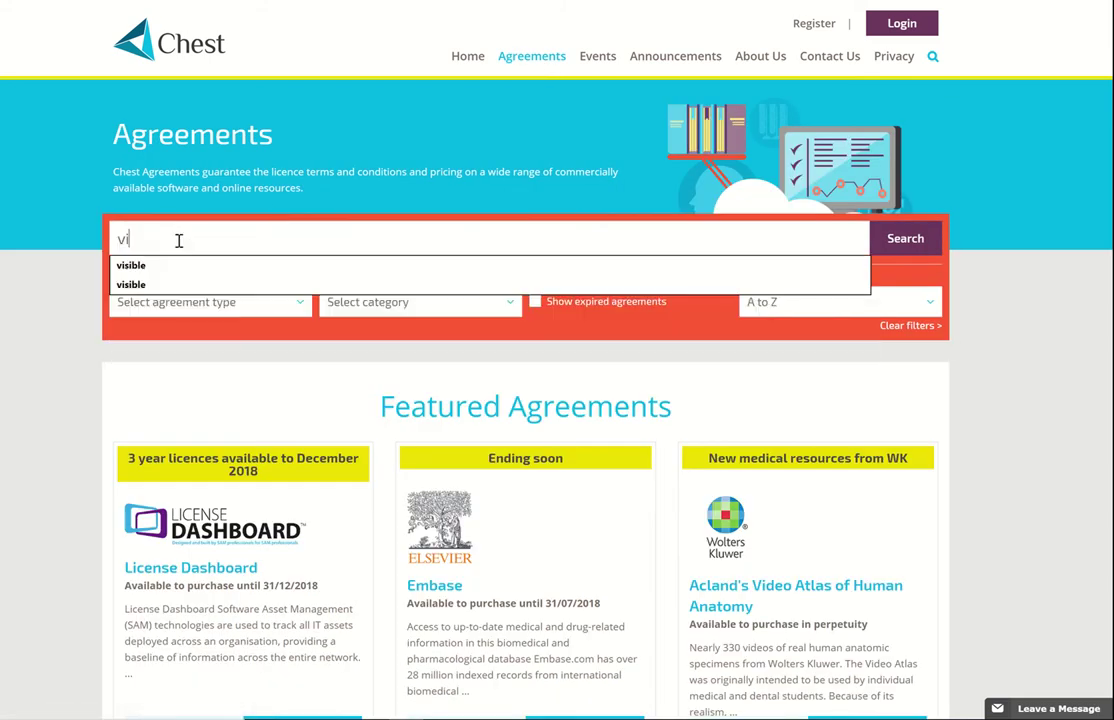
pyautogui.write('sible')
pyautogui.click(137, 270)
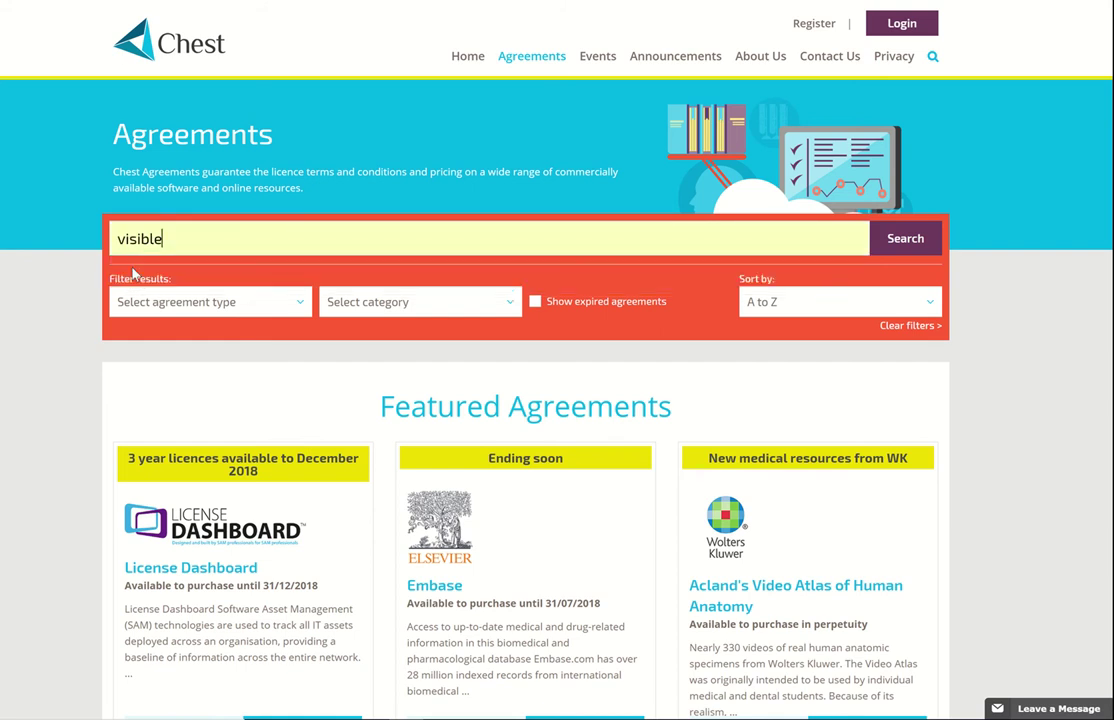
pyautogui.click(905, 247)
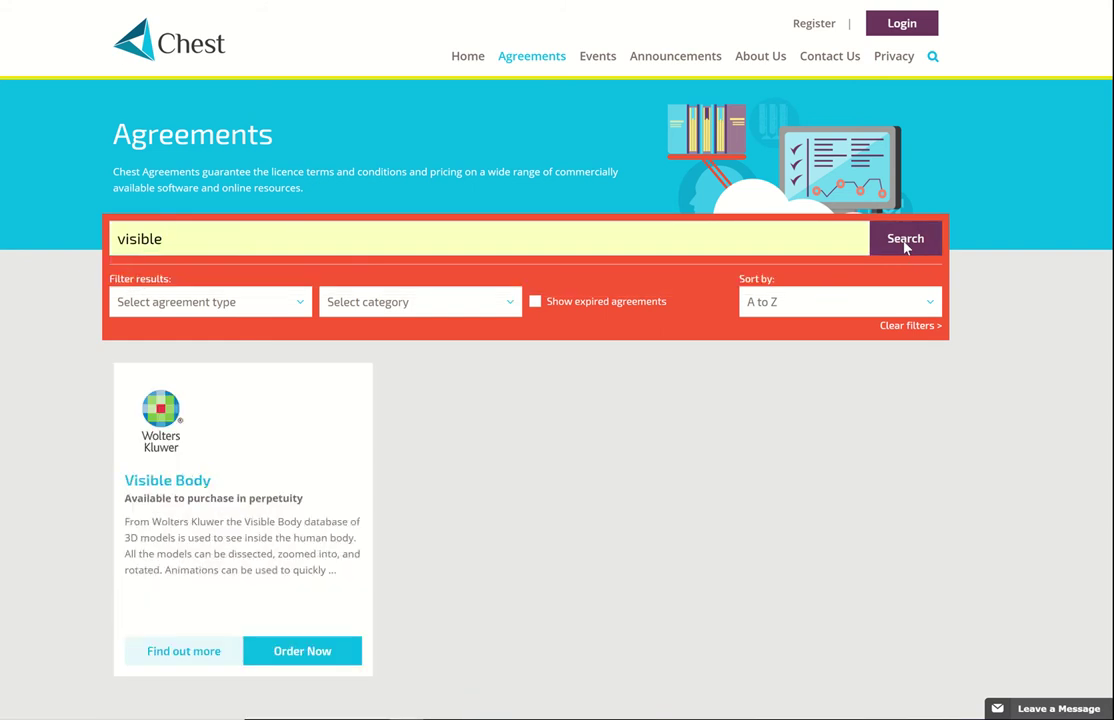
pyautogui.click(158, 651)
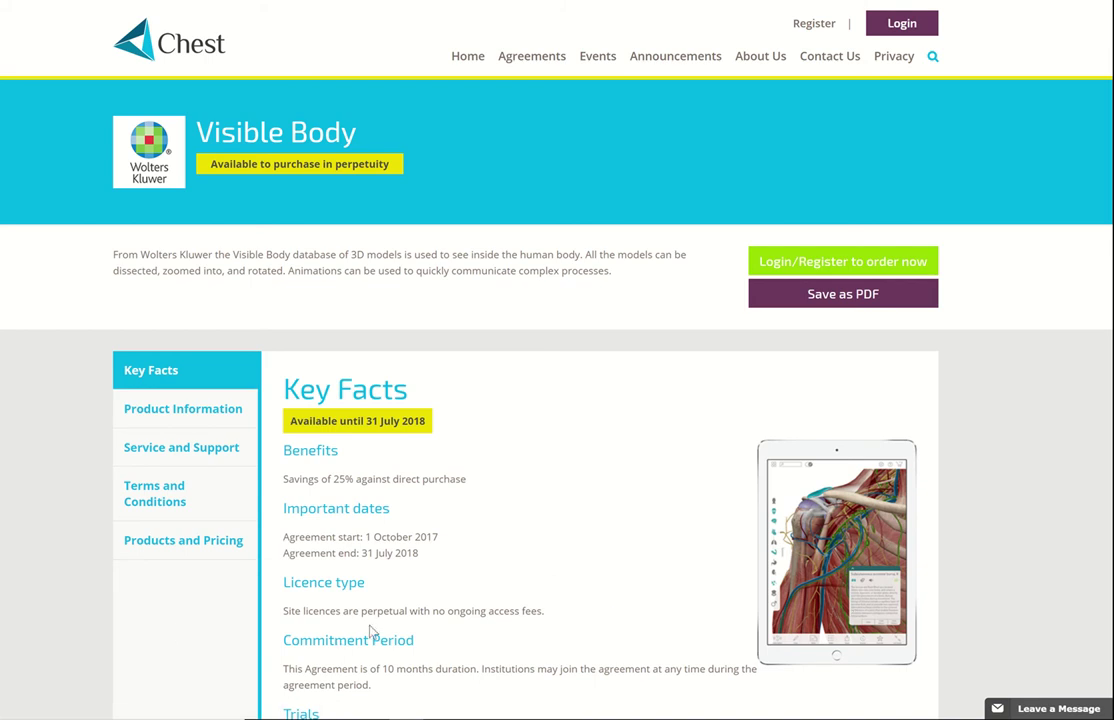
# Step: Browse Visible Body's Product Information, Service and Support and Key Facts, ending on Products and Pricing
pyautogui.click(209, 418)
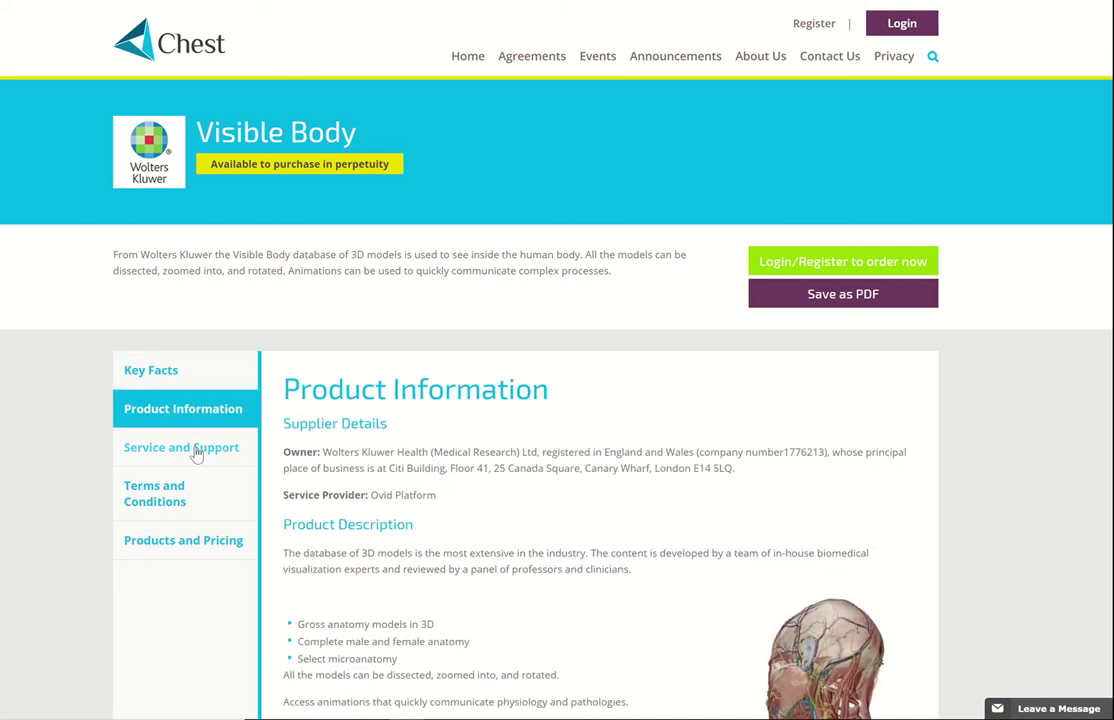
pyautogui.click(194, 450)
pyautogui.click(158, 373)
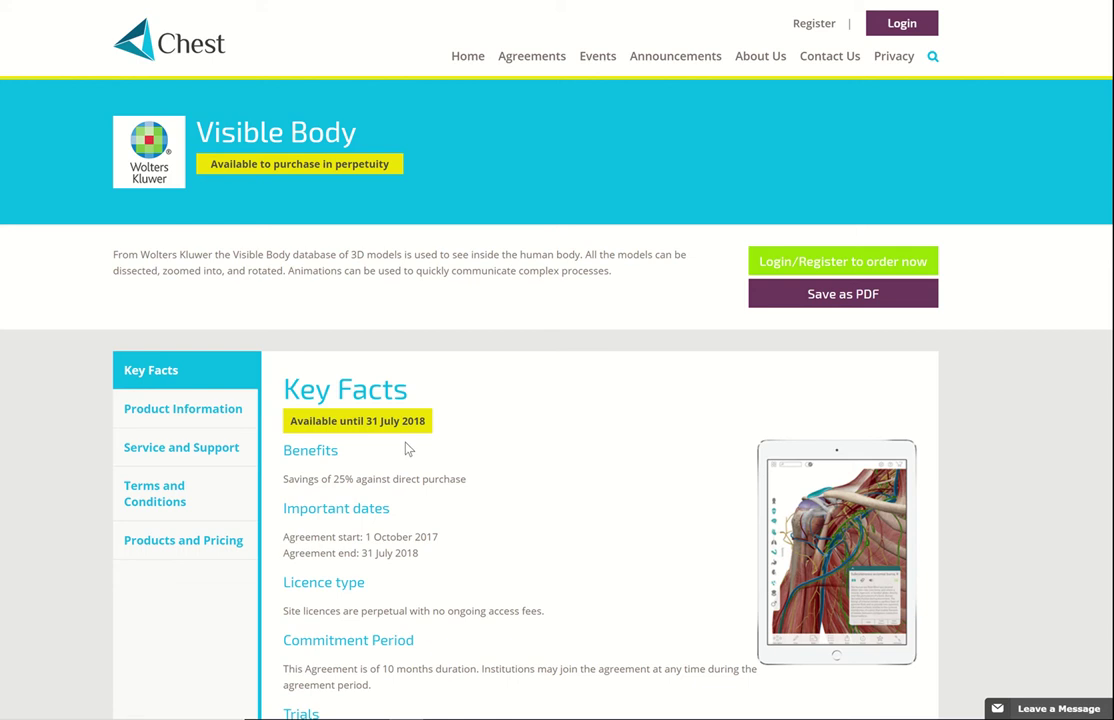
pyautogui.click(168, 551)
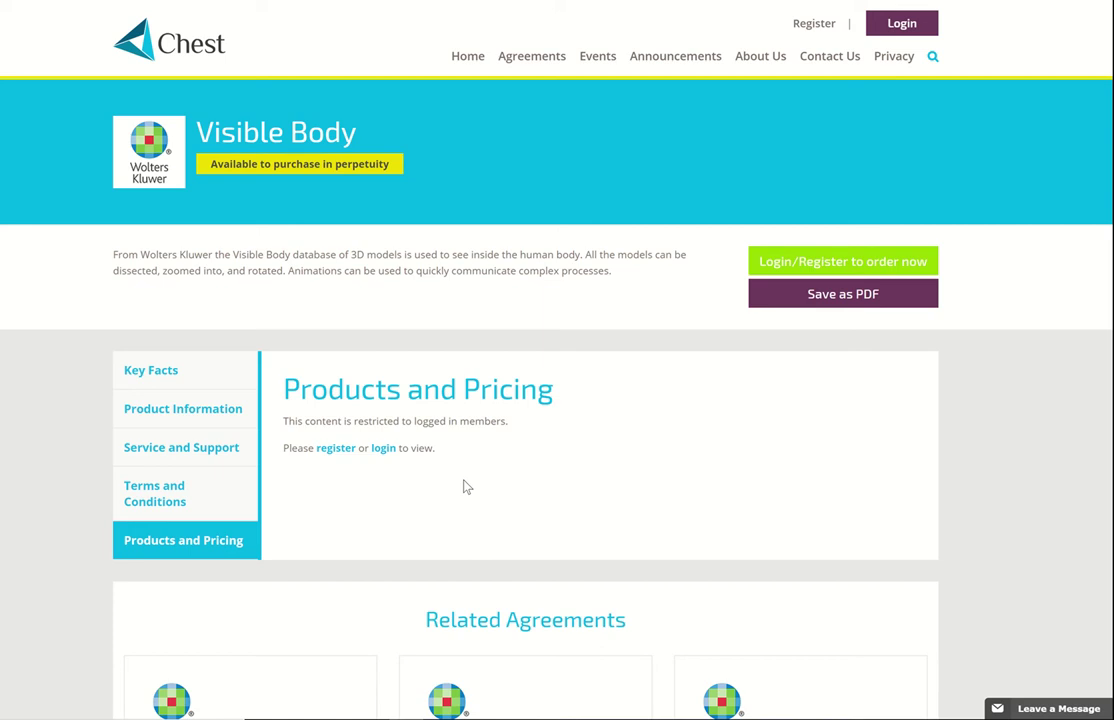
# Step: Log in with the corrected account e-mail domain and the account password
pyautogui.click(900, 24)
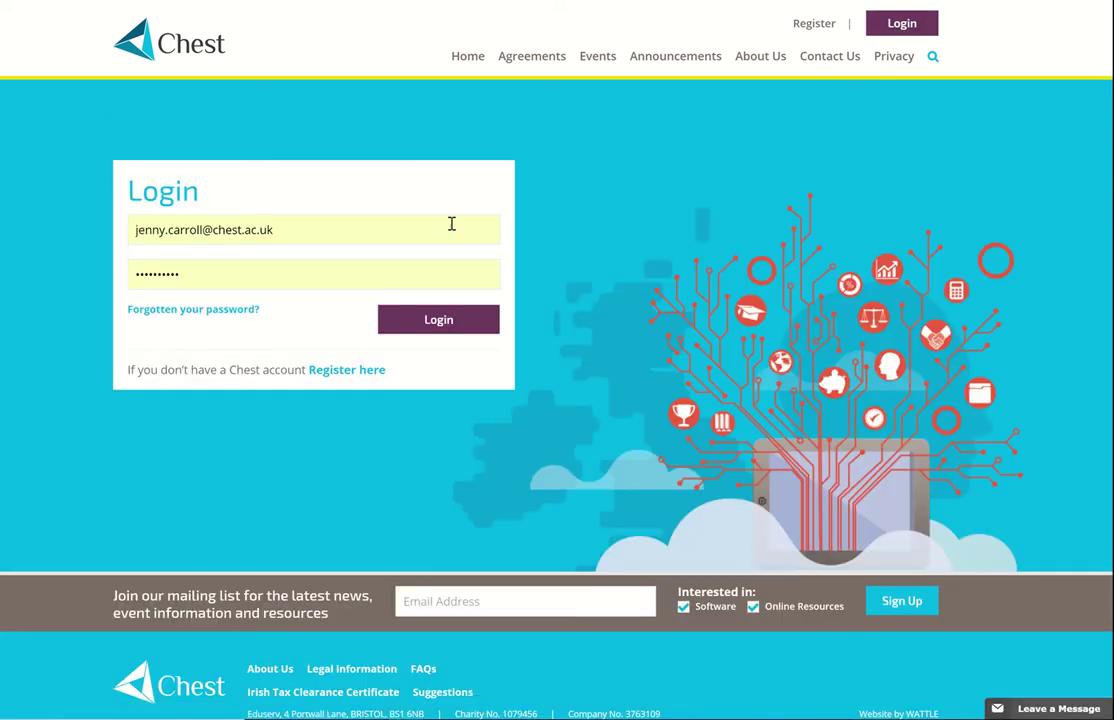
pyautogui.click(301, 231)
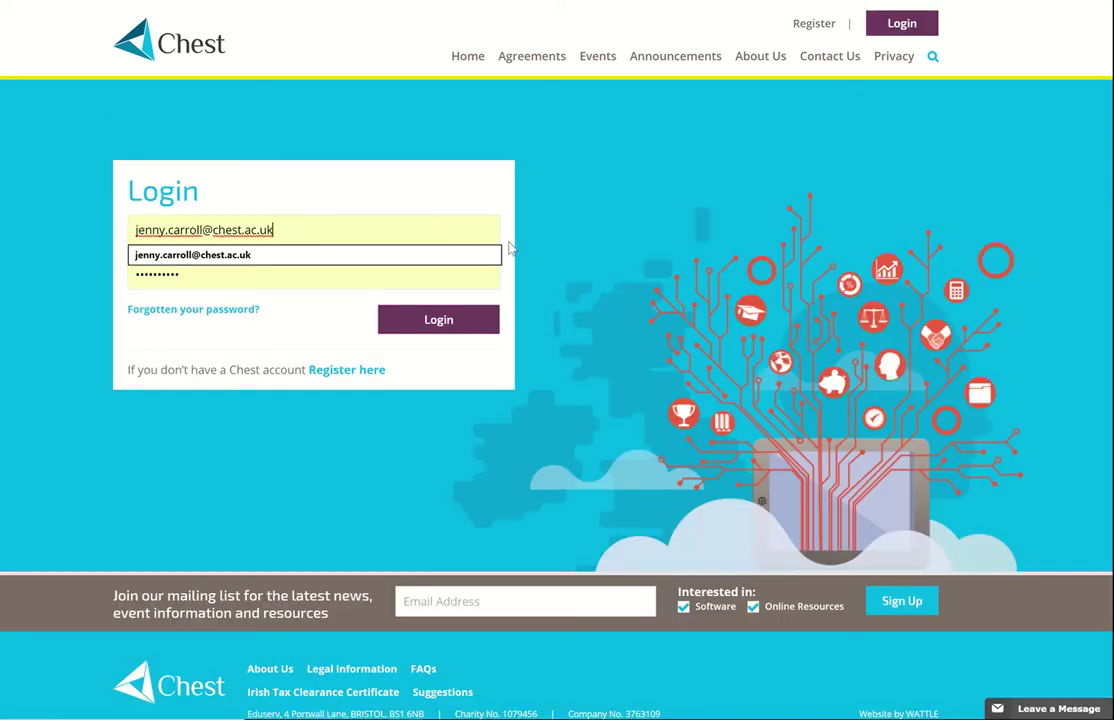
pyautogui.press('BackSpace')
pyautogui.press('BackSpace')
pyautogui.press('BackSpace')
pyautogui.press('BackSpace')
pyautogui.press('BackSpace')
pyautogui.press('BackSpace')
pyautogui.press('BackSpace')
pyautogui.press('BackSpace')
pyautogui.press('BackSpace')
pyautogui.press('BackSpace')
pyautogui.press('BackSpace')
pyautogui.write('edu')
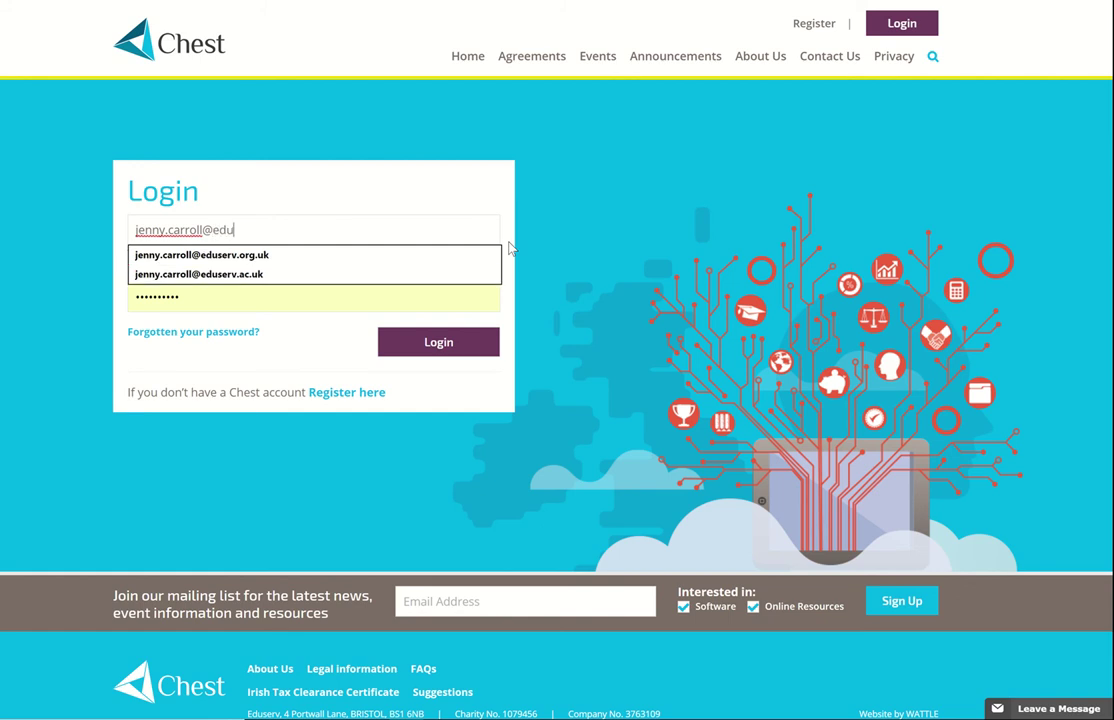
pyautogui.write('serv.org.uk')
pyautogui.press('Tab')
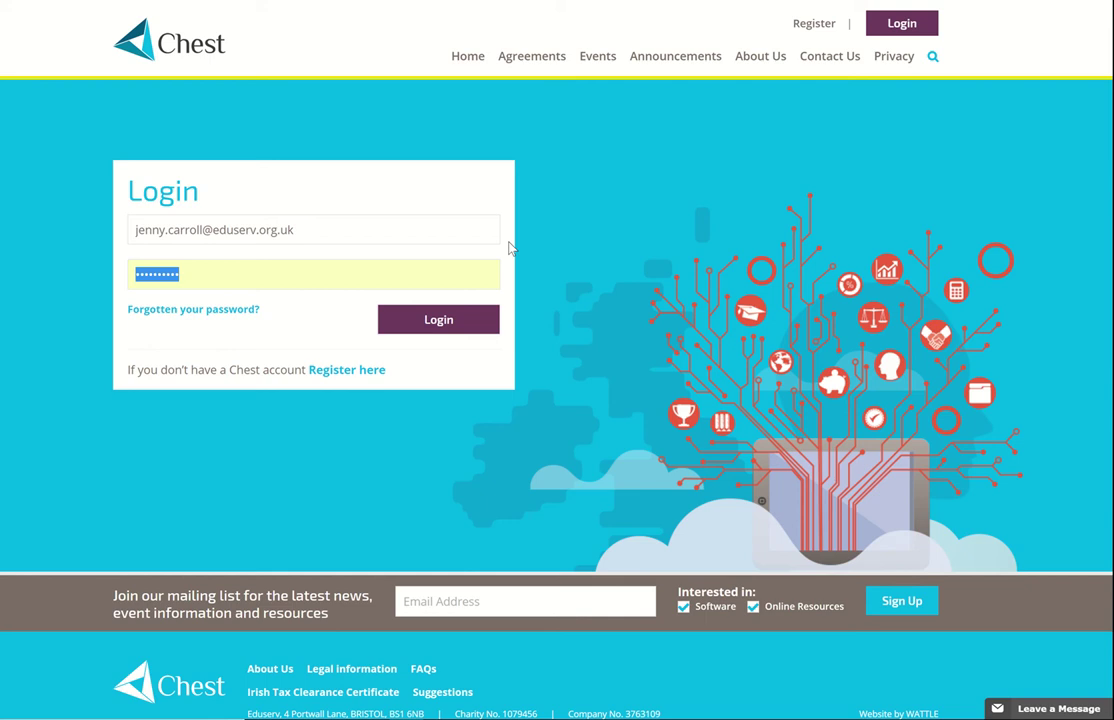
pyautogui.write('••••••')
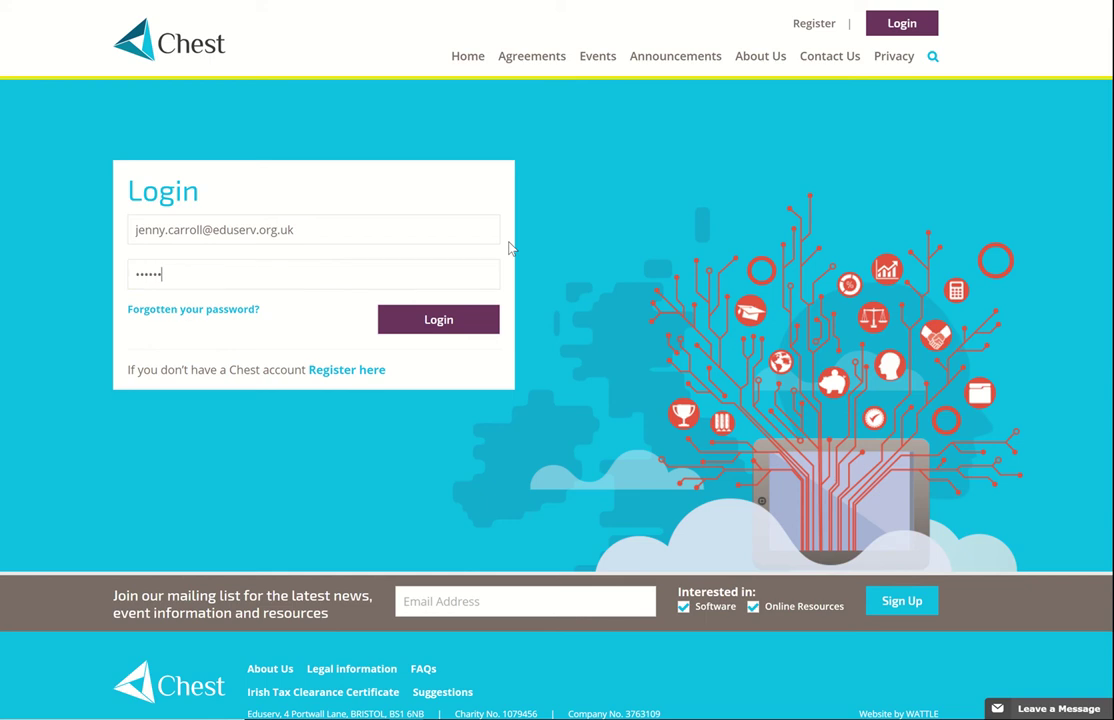
pyautogui.write('•••')
pyautogui.click(441, 325)
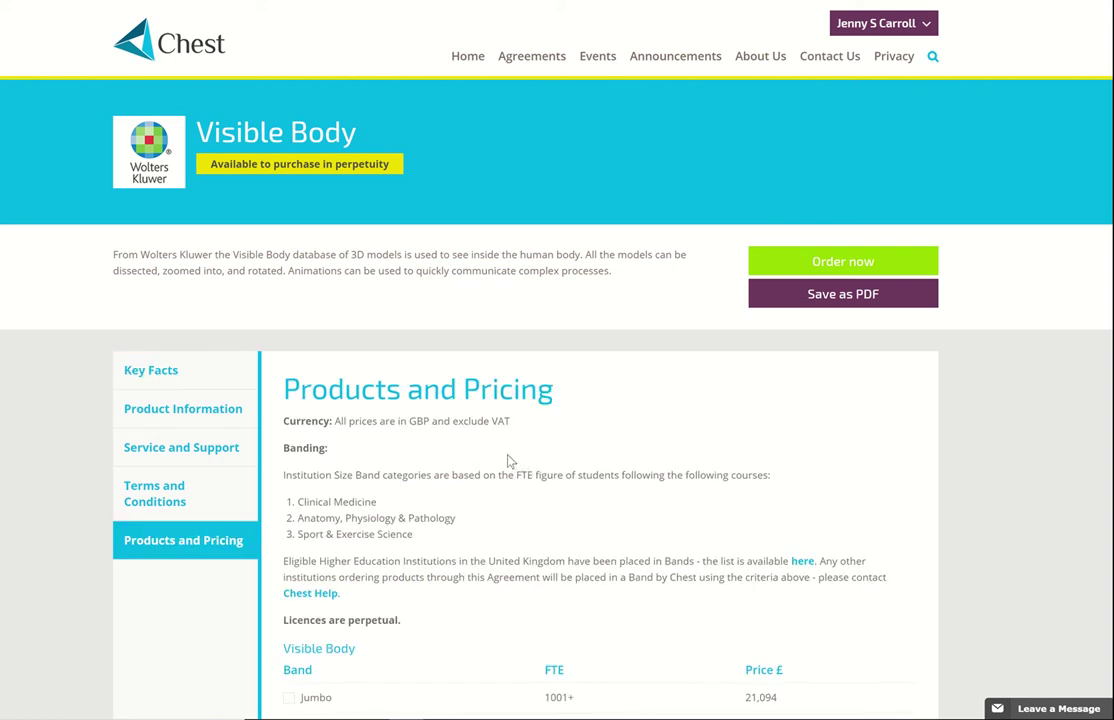
# Step: Open the Wolters Kluwer Site Band List from the 'here' link in the banding paragraph
pyautogui.scroll(-3, 507, 494)
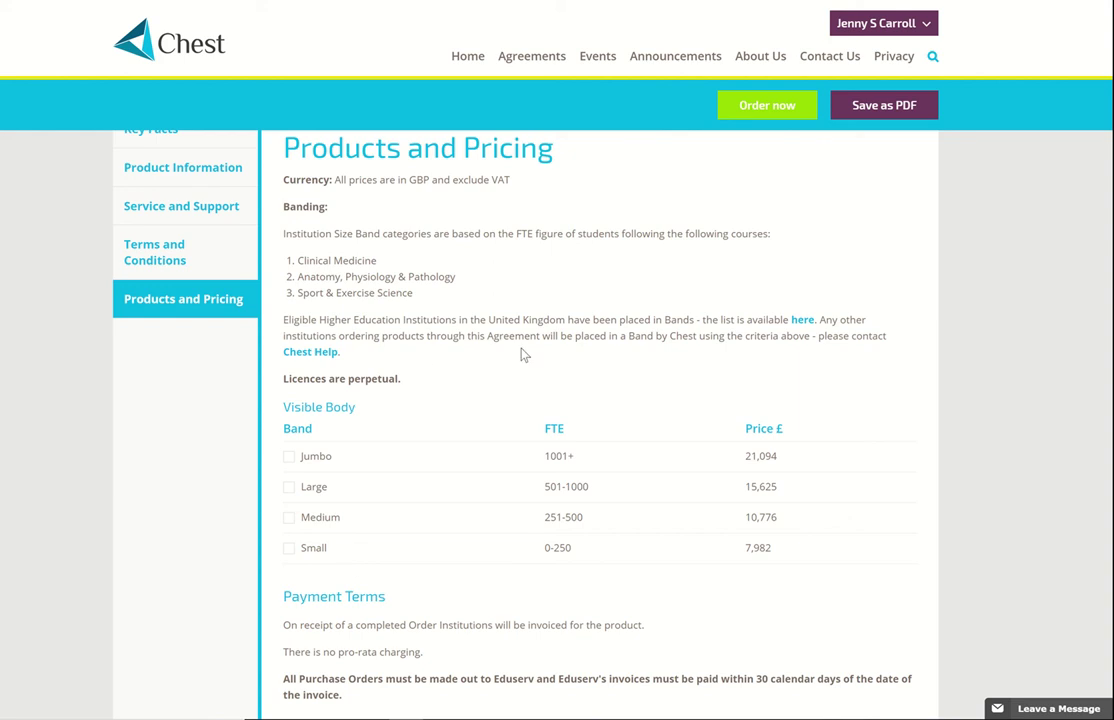
pyautogui.click(801, 322)
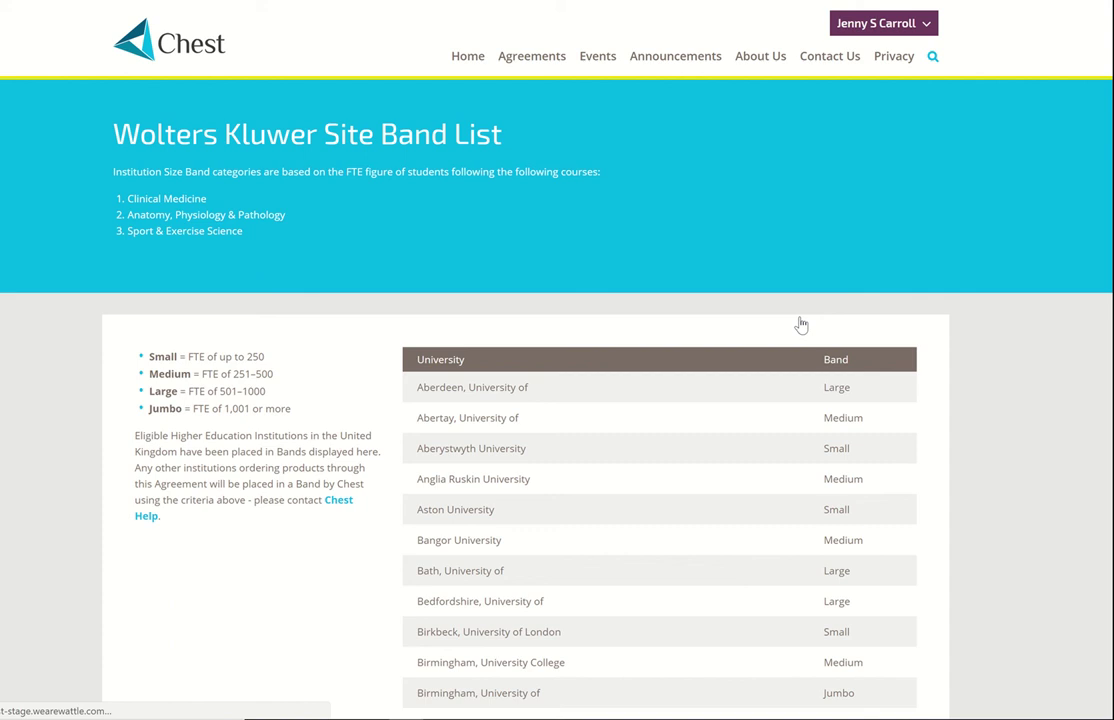
# Step: Scan the universities' Small/Medium/Large/Jumbo bands, then return to the Visible Body agreement
pyautogui.scroll(-3, 661, 423)
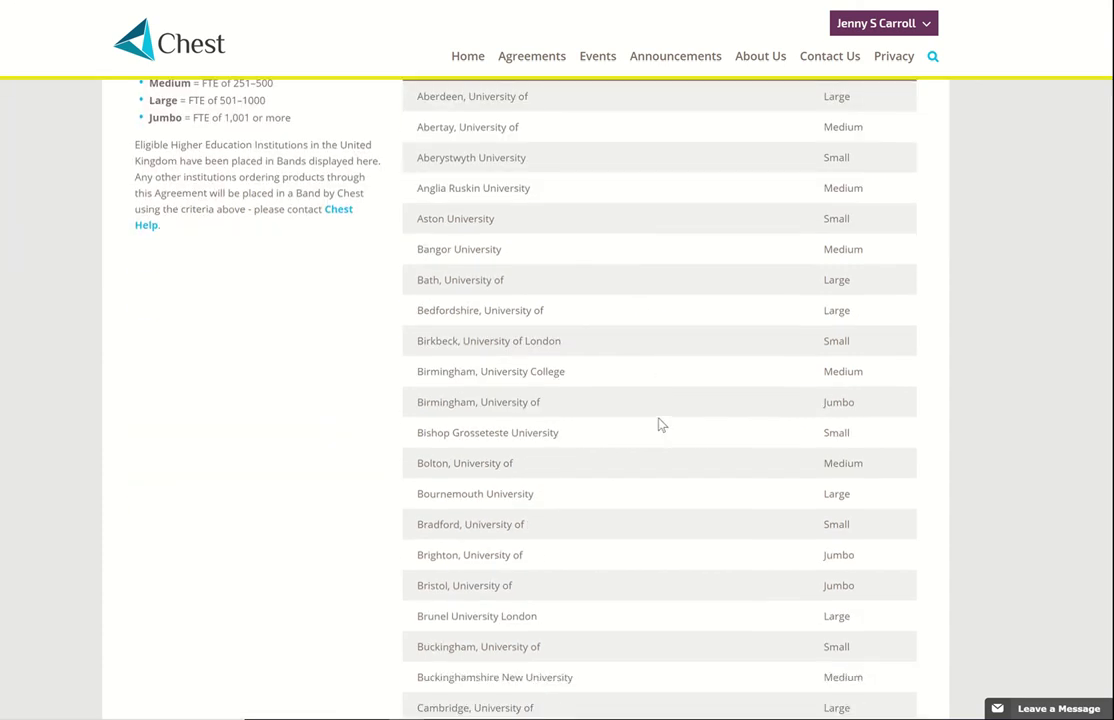
pyautogui.scroll(2, 660, 423)
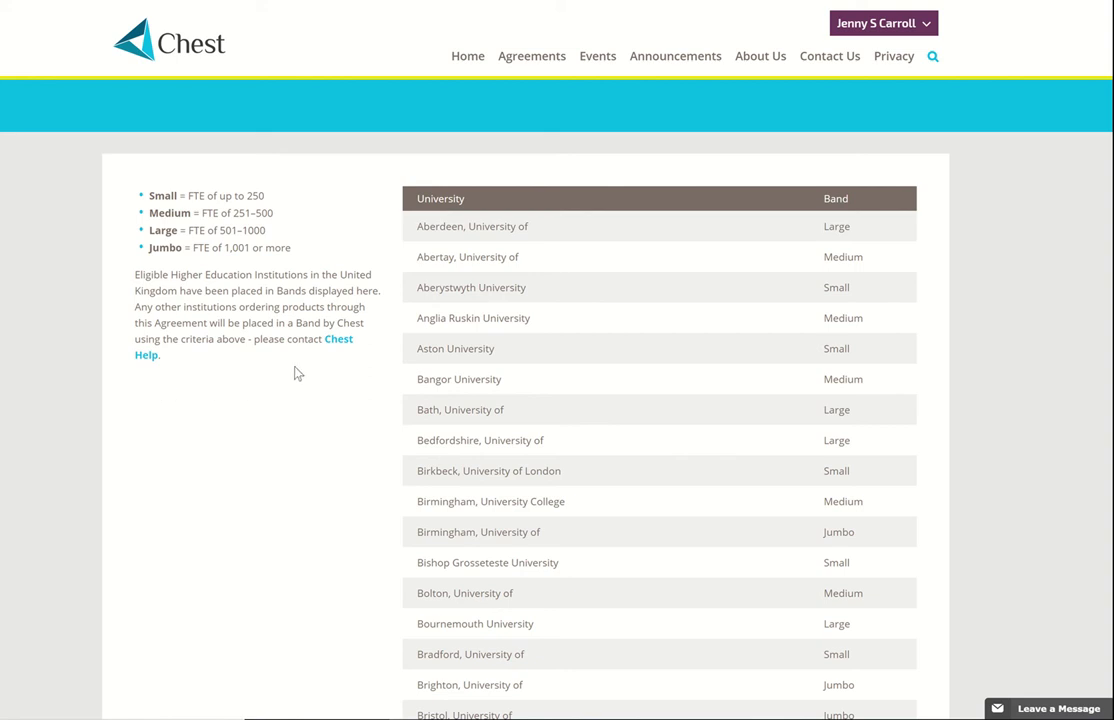
pyautogui.hotkey('alt', 'Left')
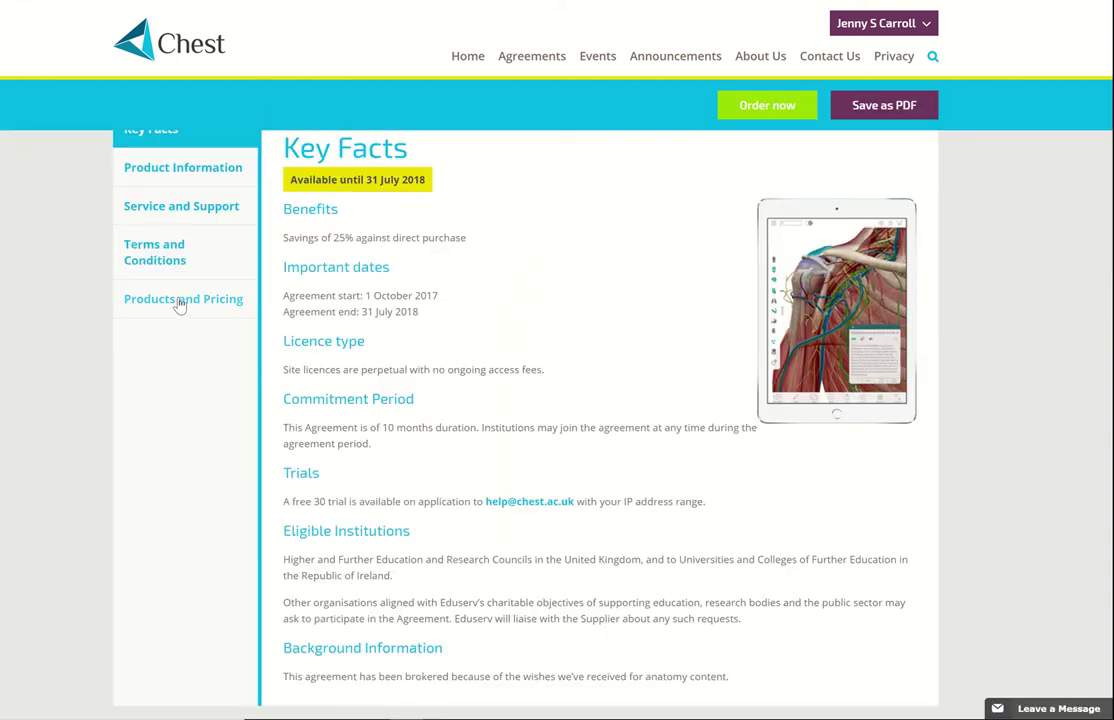
# Step: In Visible Body's Products and Pricing, tick the Medium band (251-500 FTE, £10,776)
pyautogui.click(180, 303)
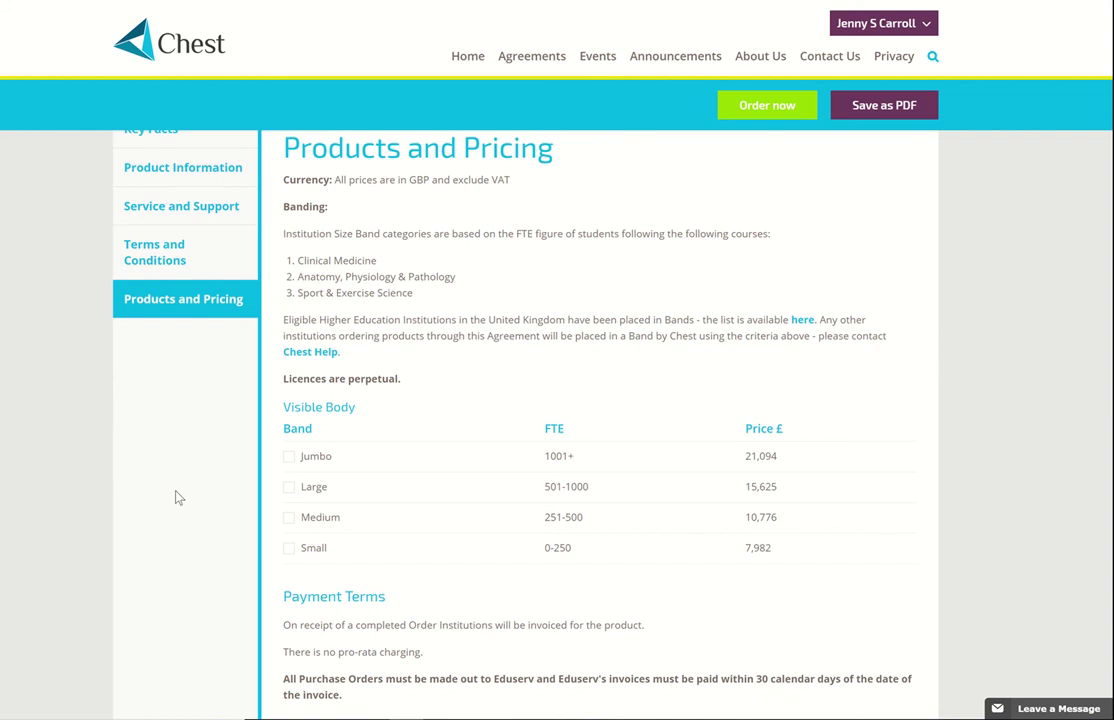
pyautogui.click(289, 517)
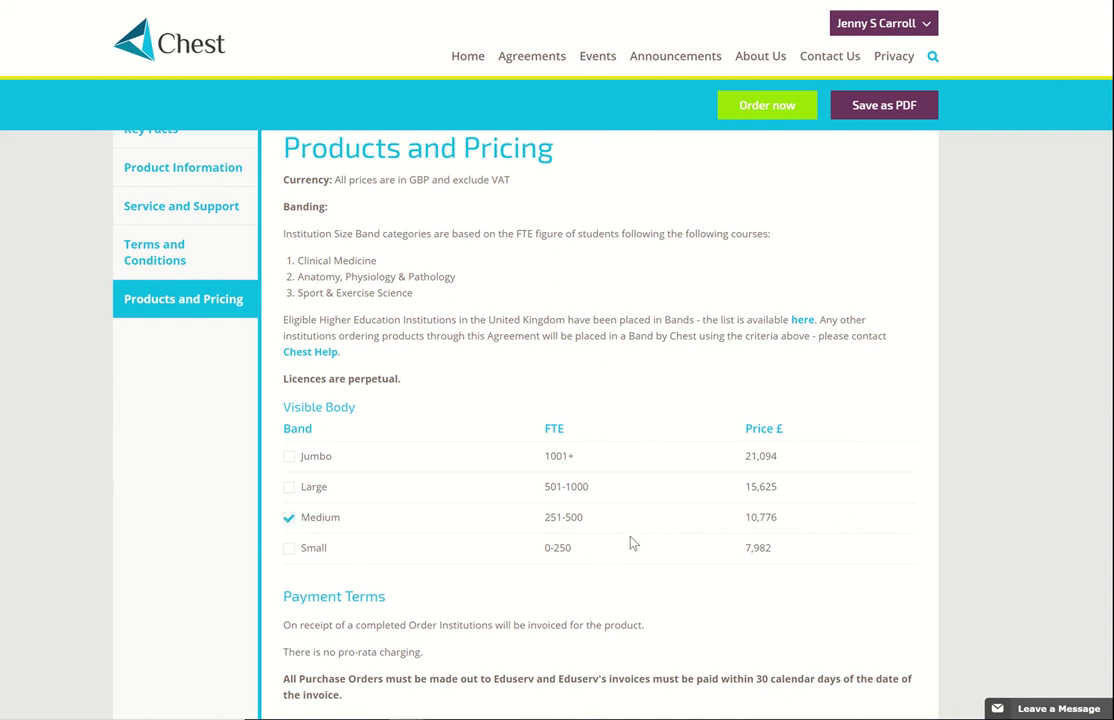